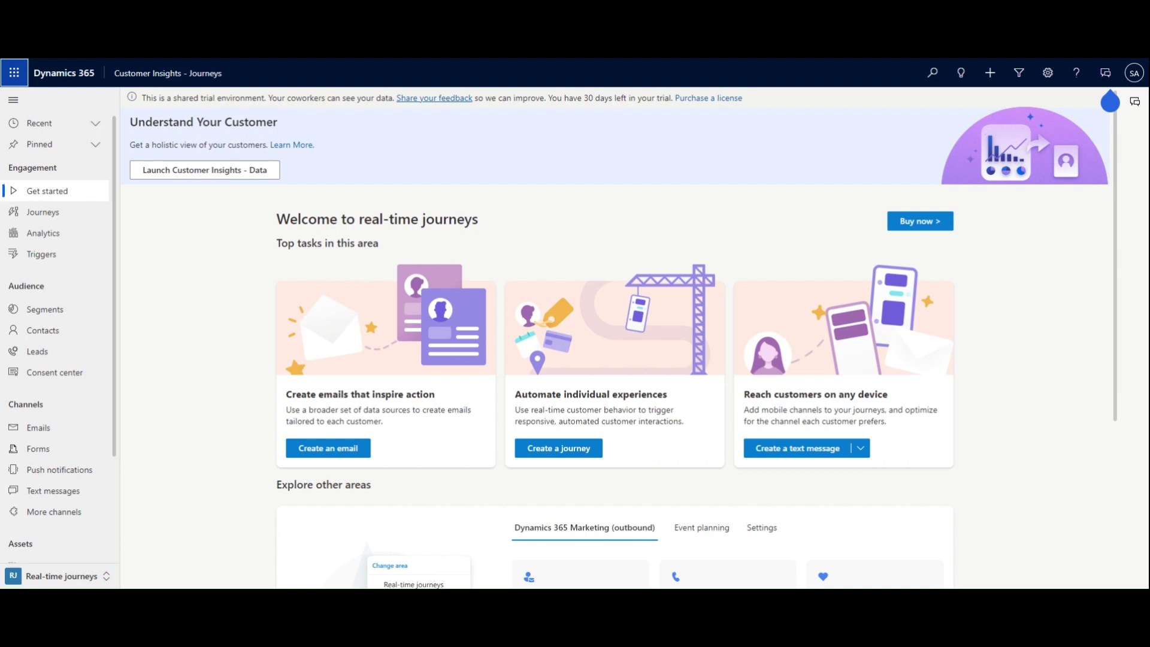
Start a new segment named "Test" with Contact as the target audience.
click(45, 310)
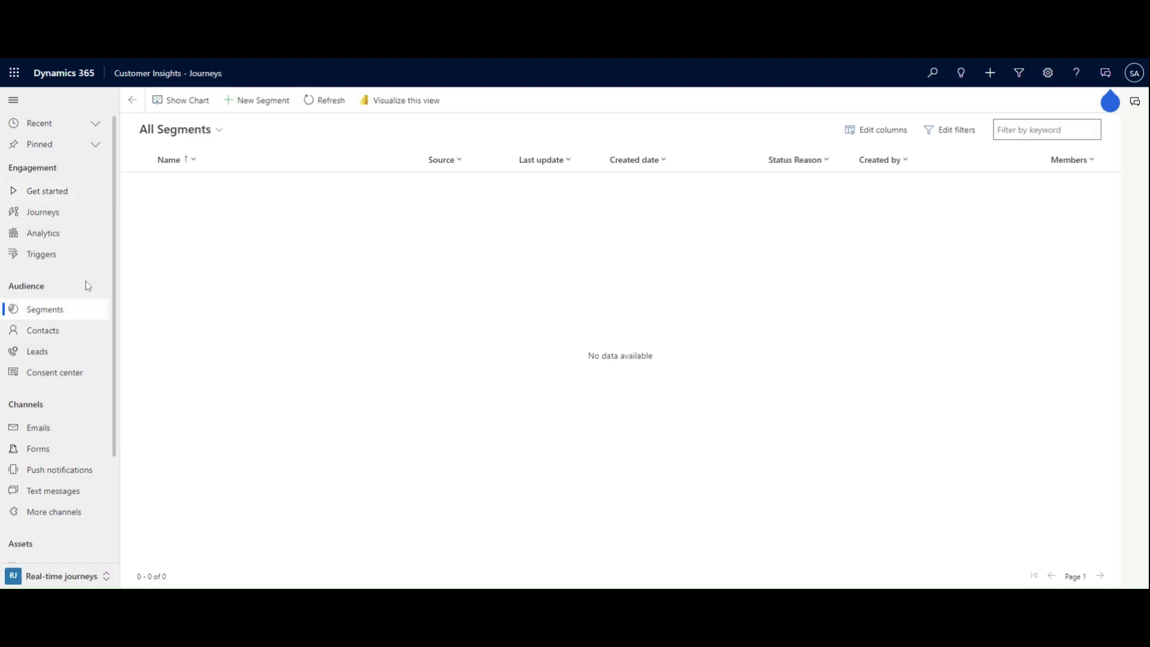
click(257, 101)
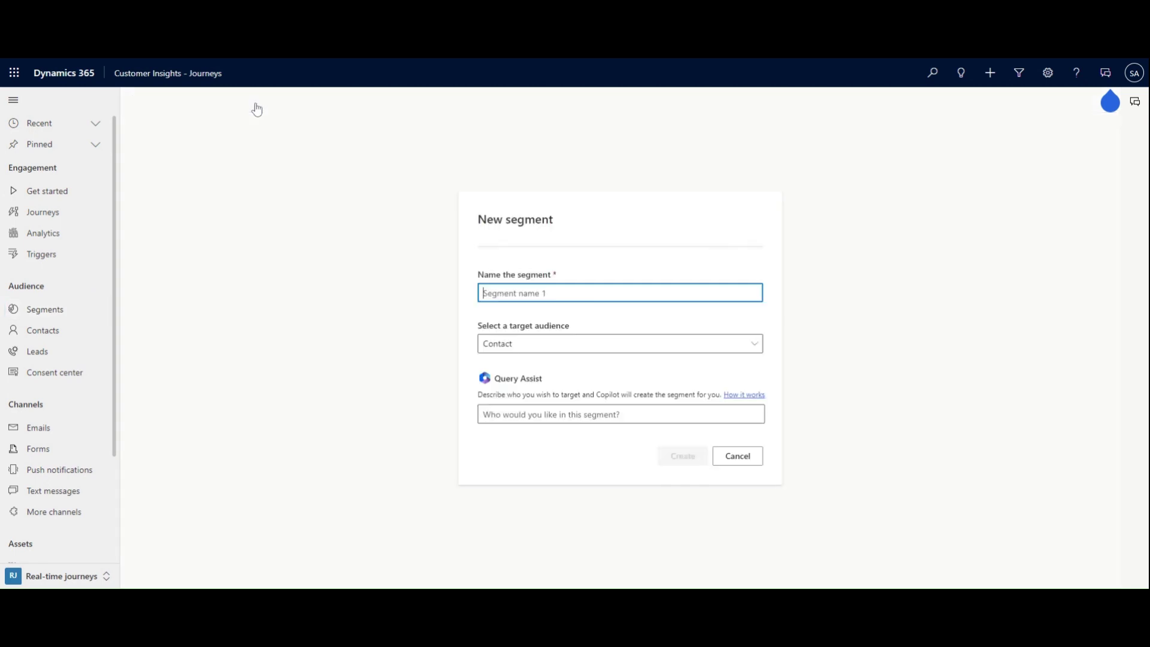
text(T)
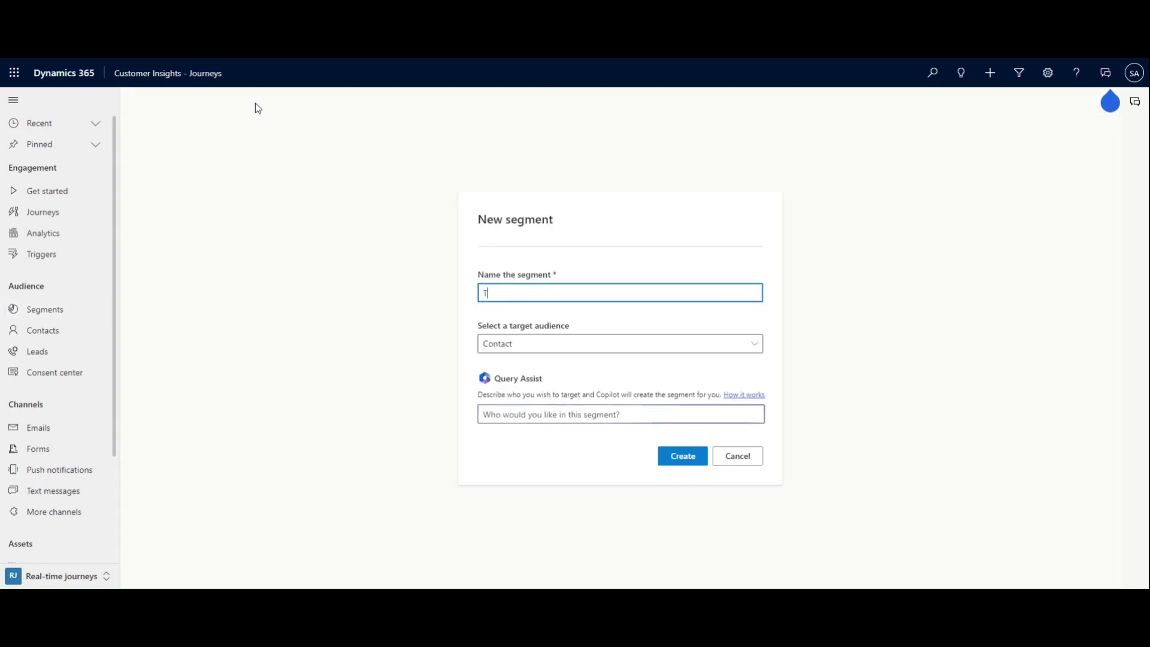
text(est)
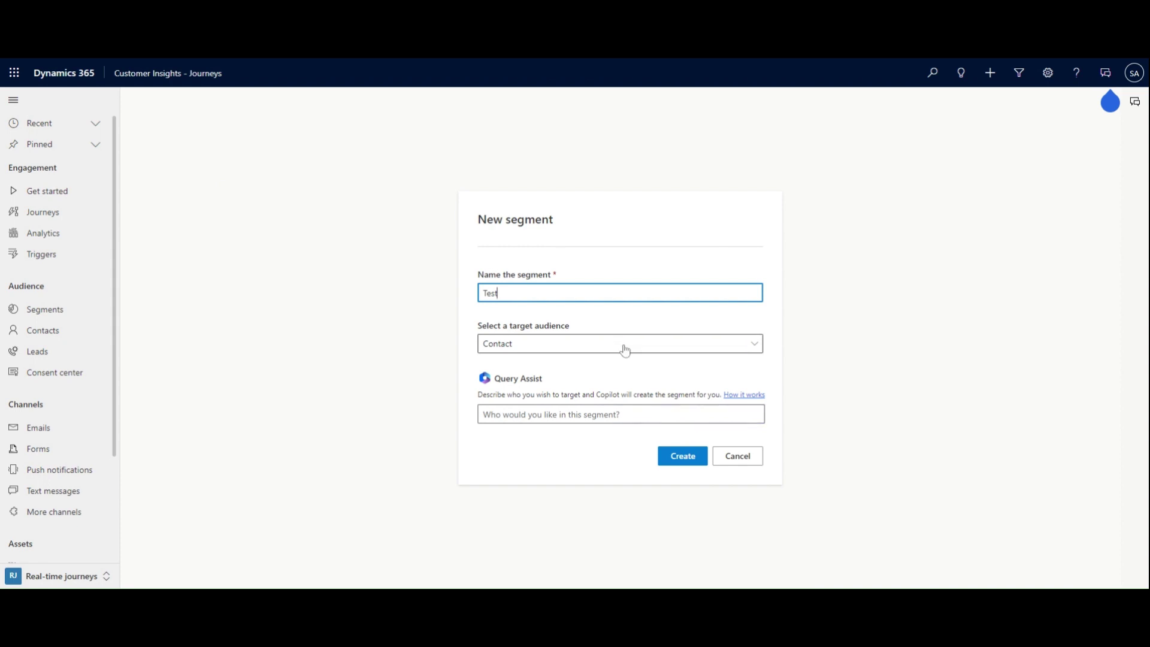
click(757, 351)
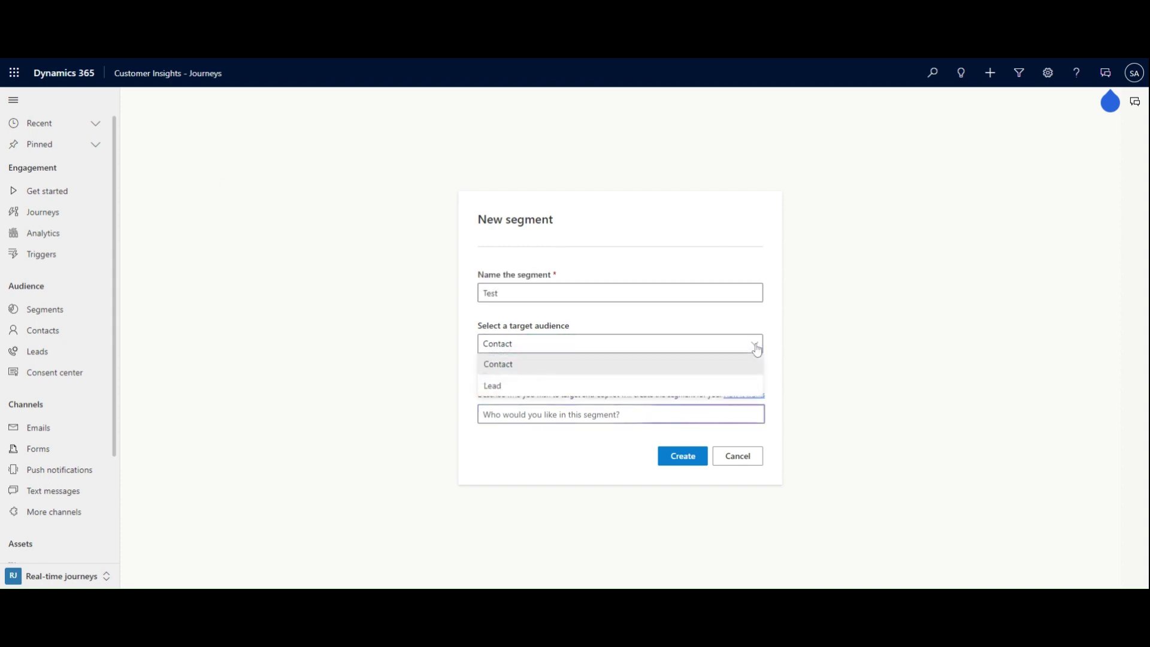
click(757, 350)
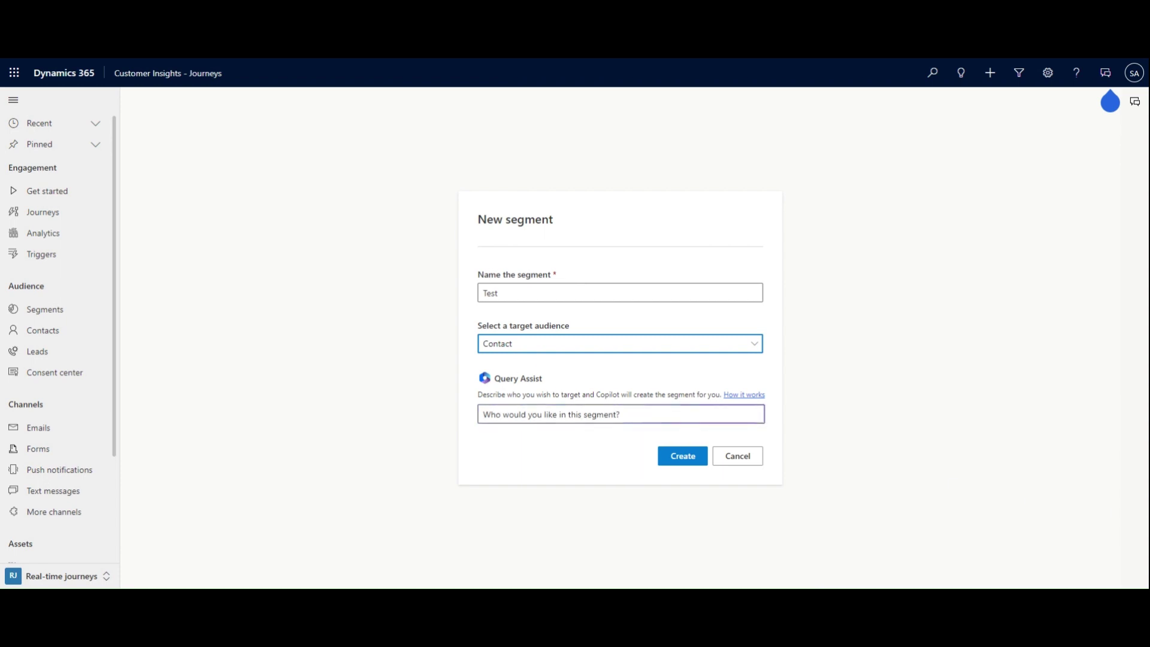
Create the segment from the Query Assist description "Contacts who live in Arizona who make less than $50,000 annually" and use the generated conditions.
click(599, 414)
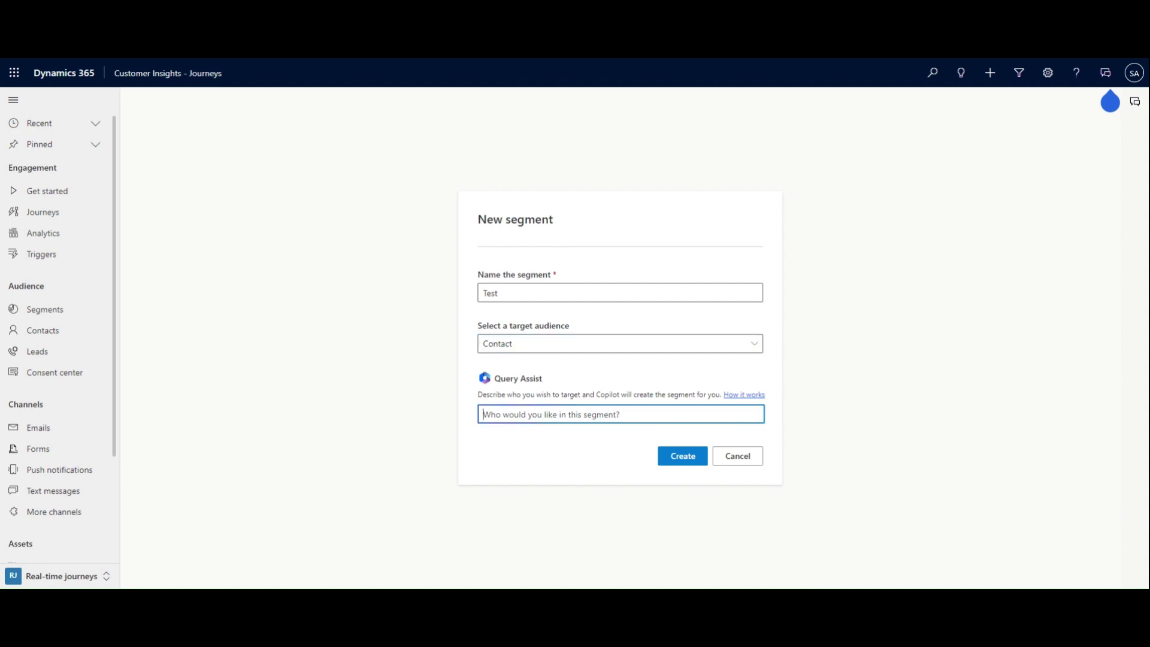
text(Cus)
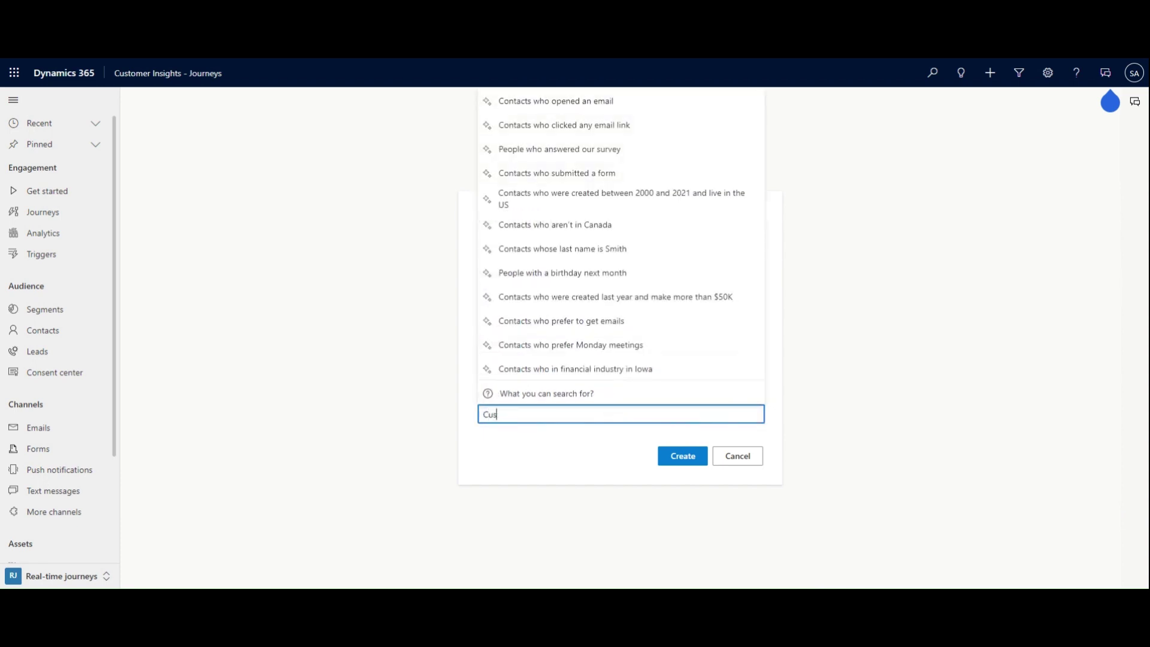
key(BackSpace)
key(BackSpace)
text(ontac)
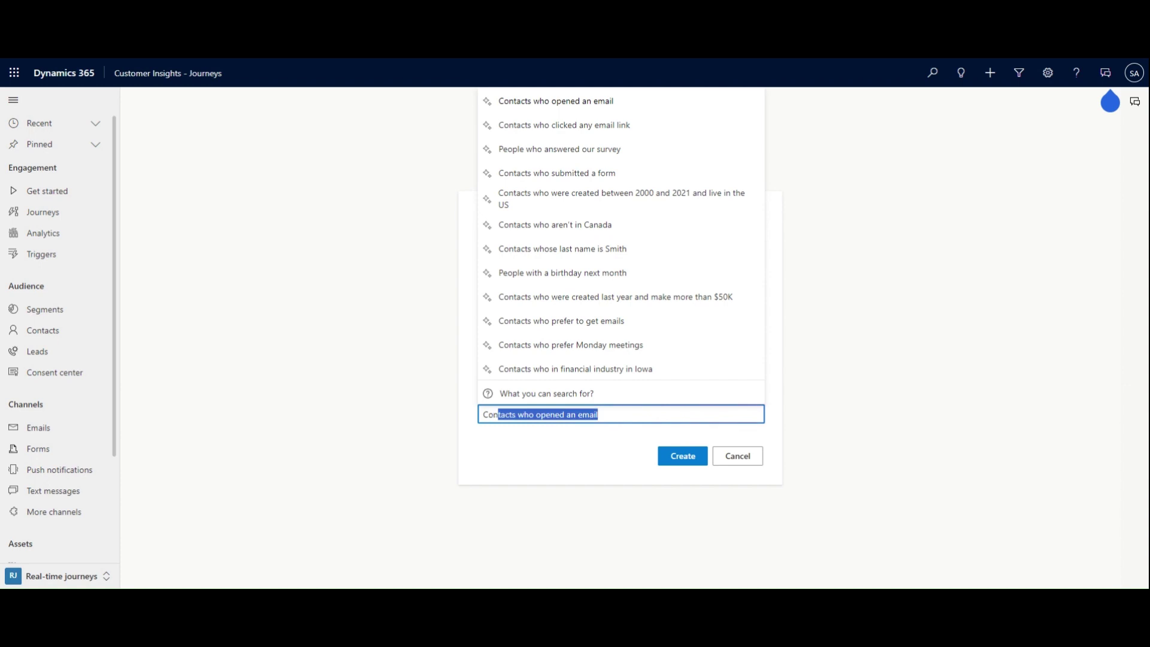
text(ts who live in Ariz)
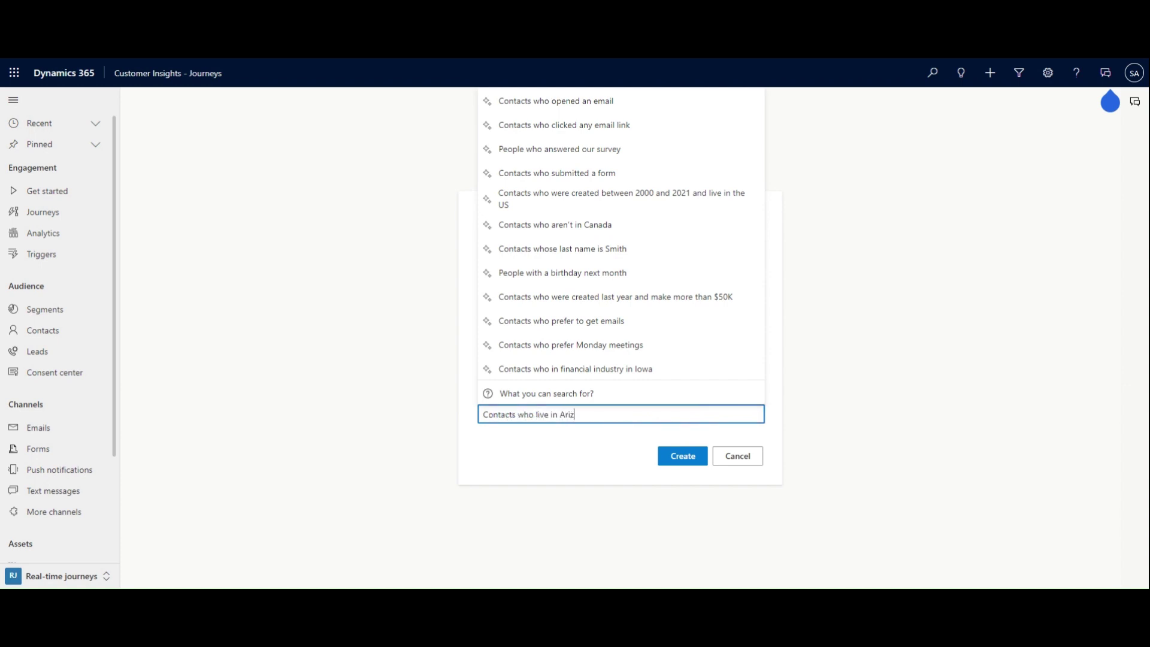
text(ona who make less than $50,00)
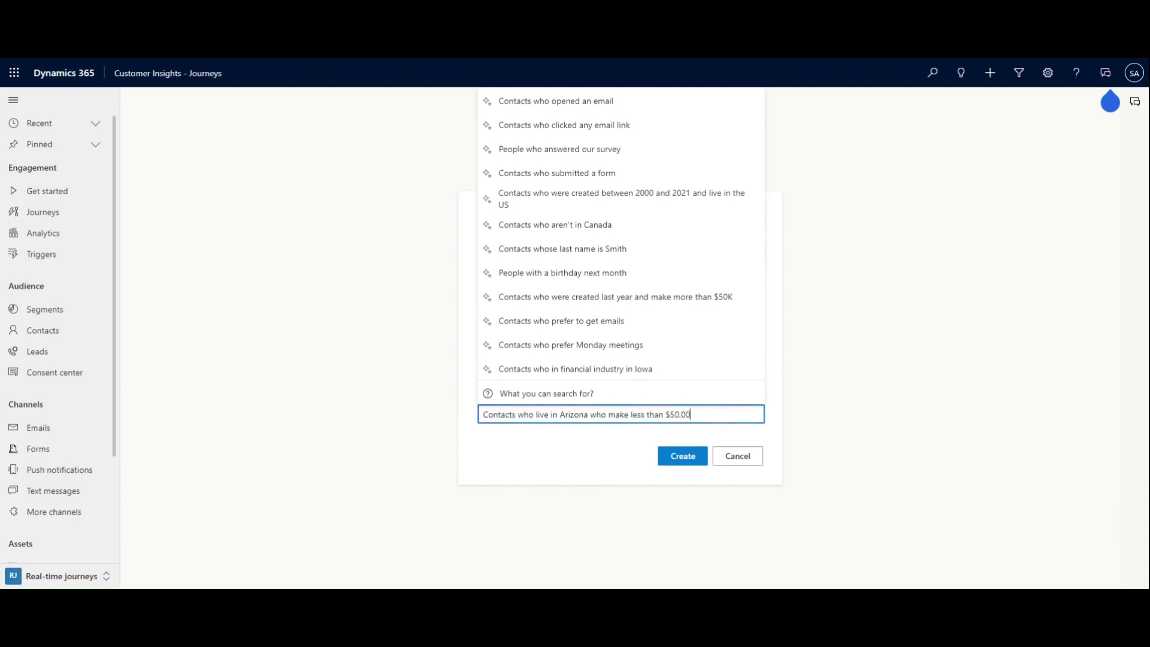
text(0 annually)
click(667, 456)
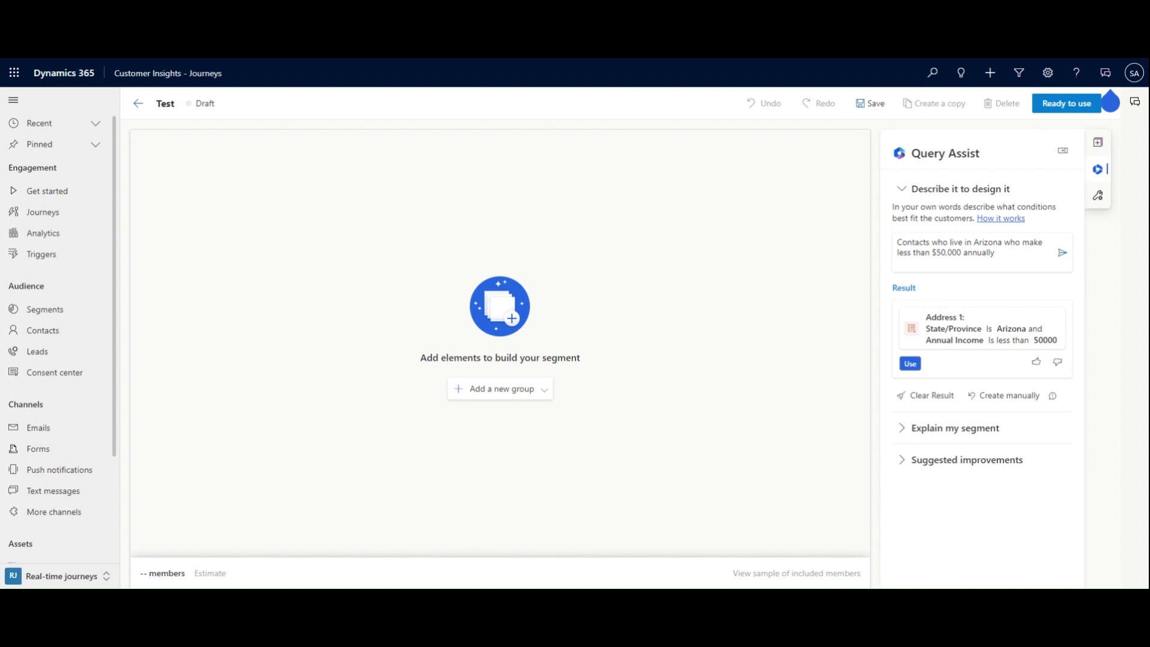
click(911, 365)
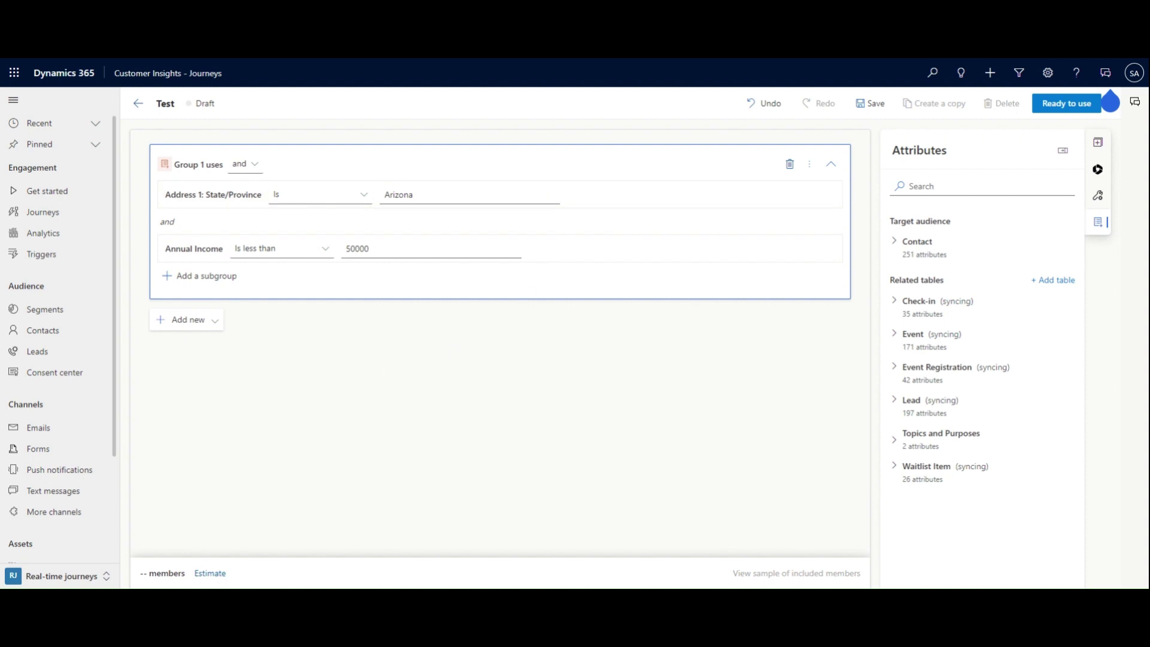
click(1097, 171)
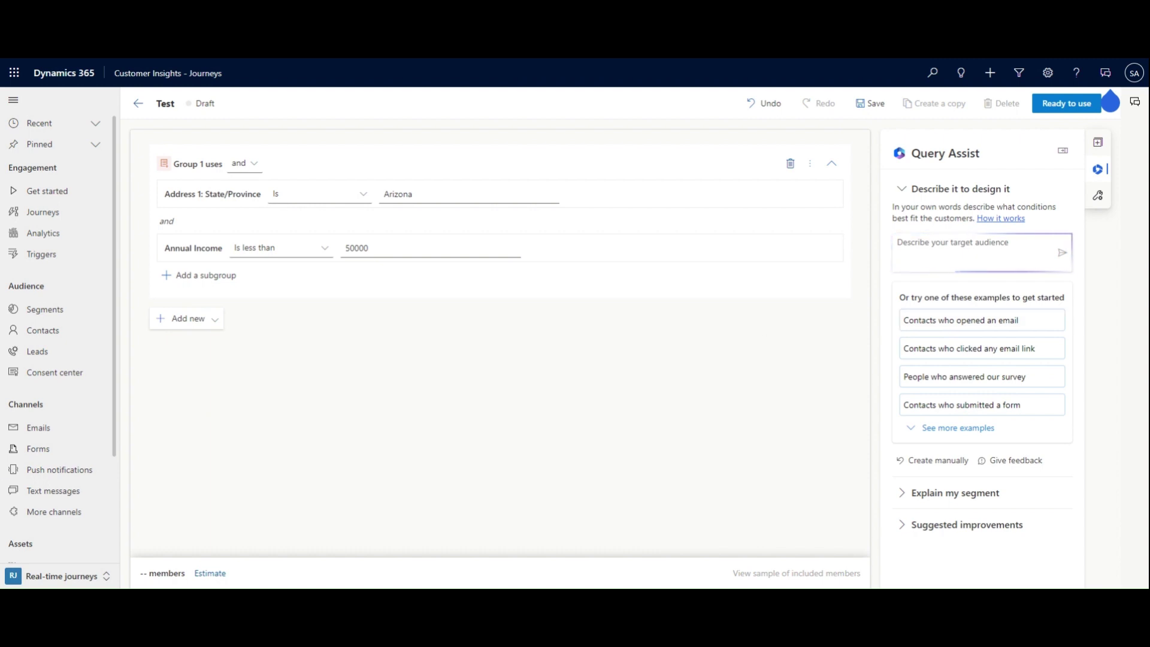
Switch to the Outbound marketing area, discarding the unsaved segment changes, and open the list of marketing emails.
click(94, 576)
click(65, 492)
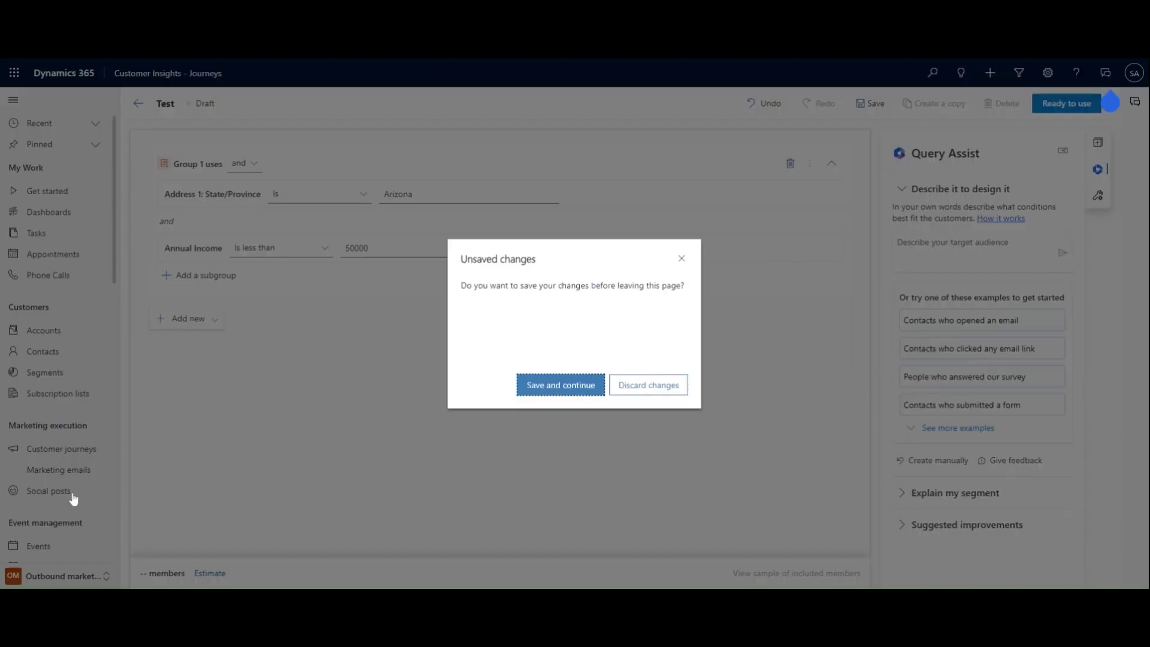
click(649, 385)
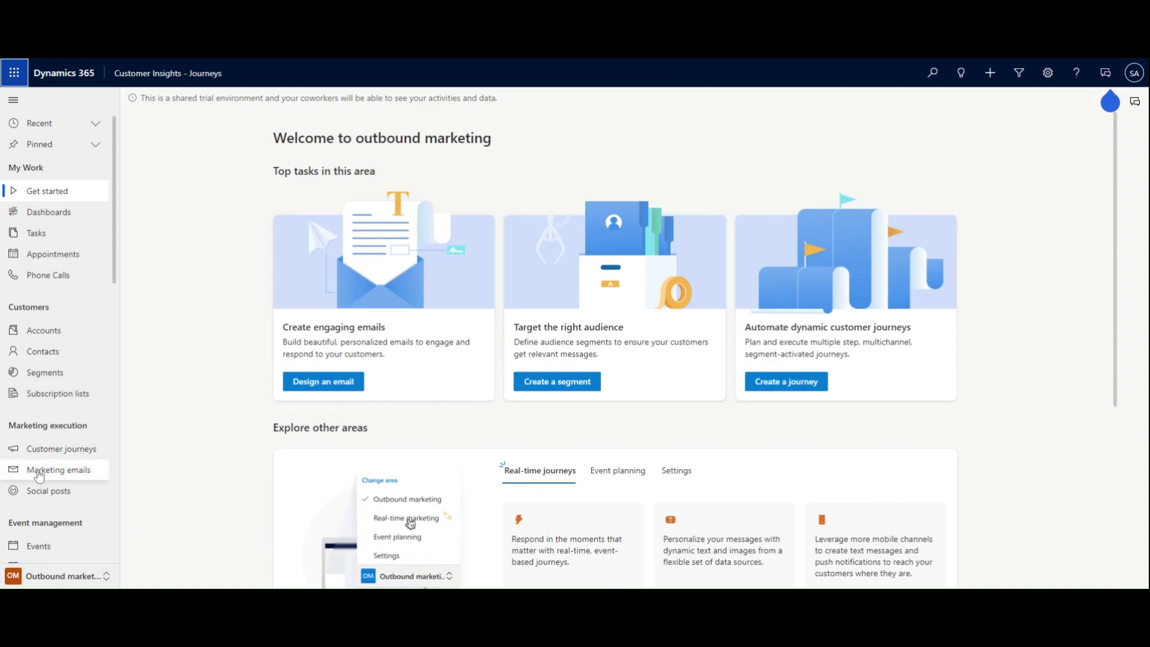
click(40, 471)
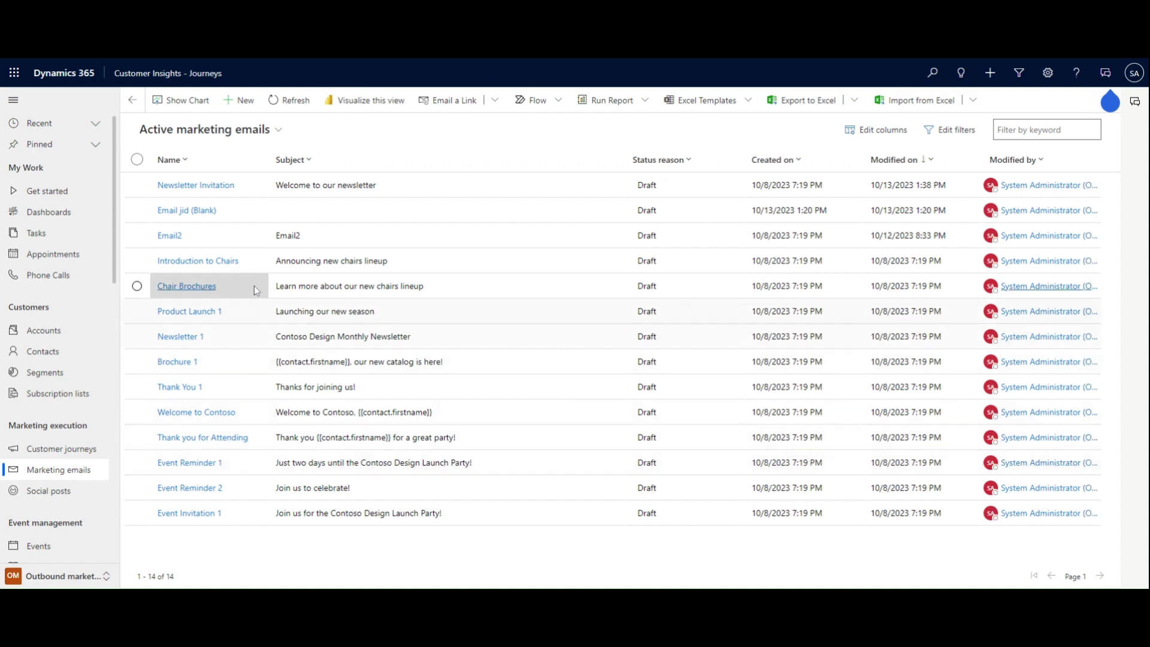
Create a new marketing email, look through the custom and favorite templates, and skip the template choice to start blank.
click(248, 108)
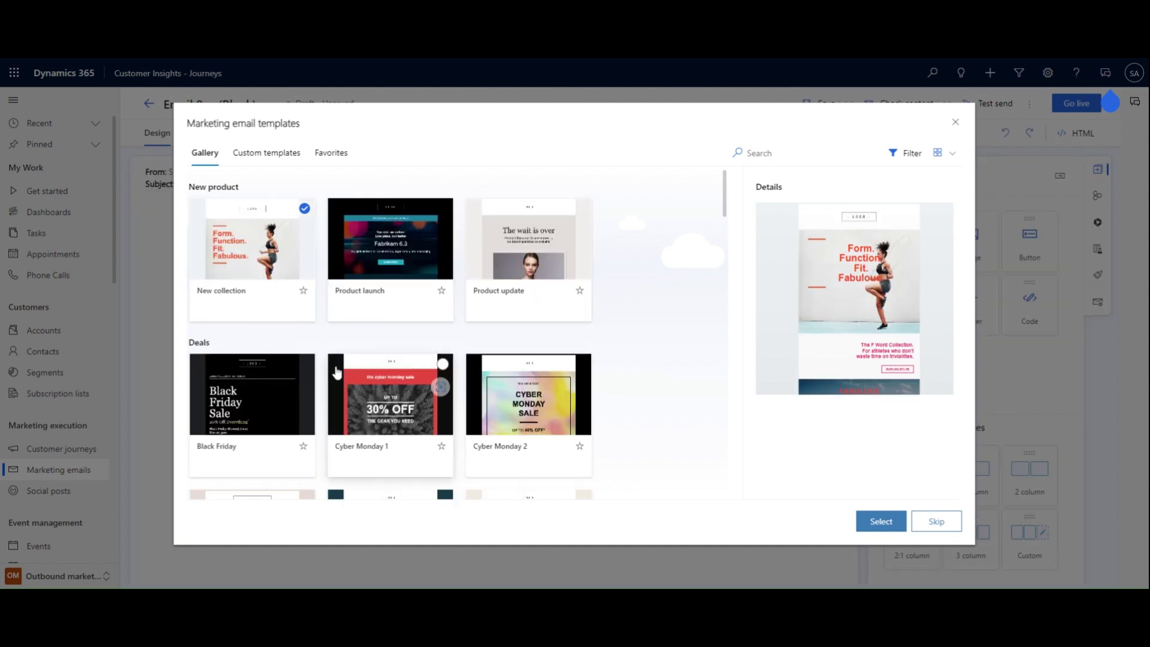
click(256, 154)
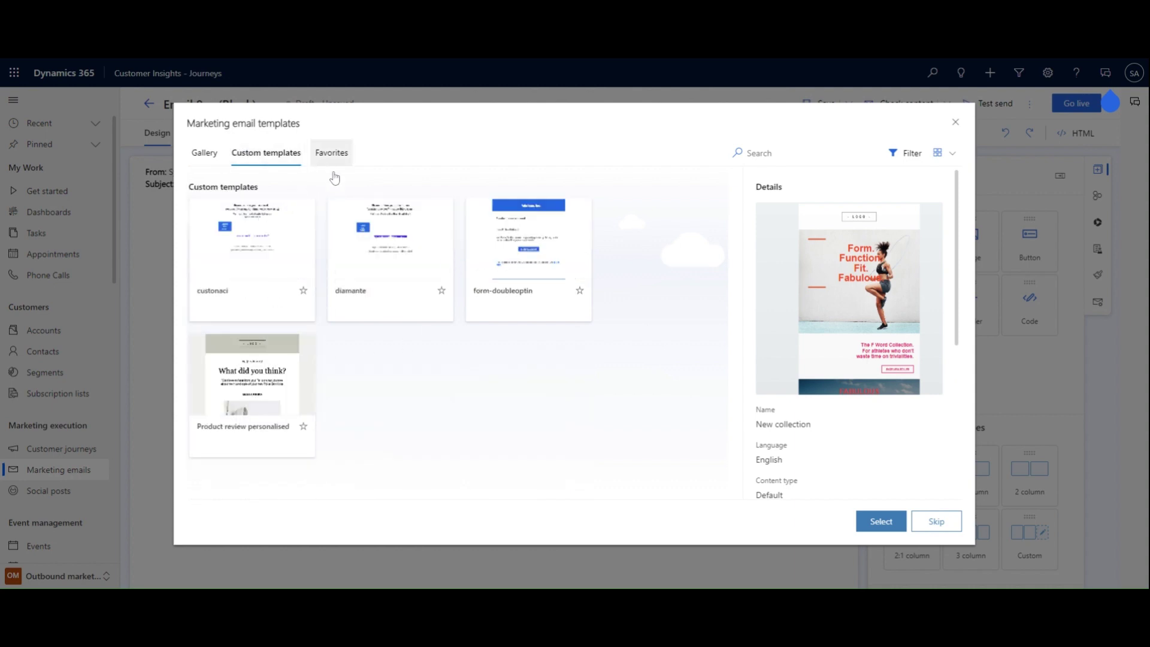
click(339, 157)
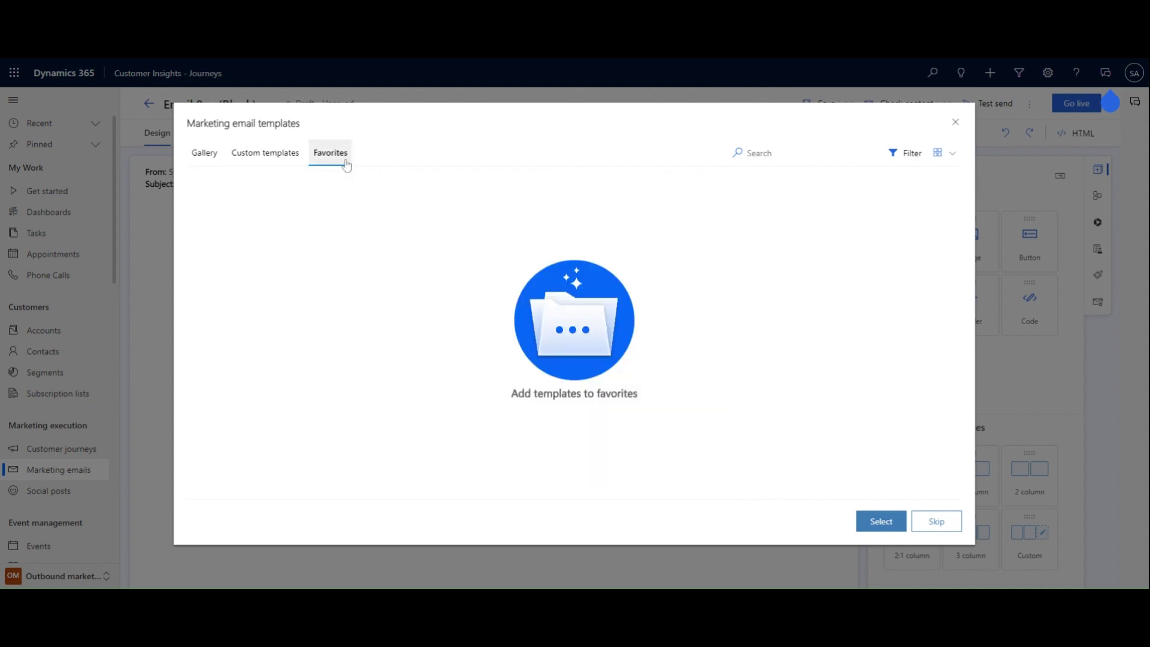
click(214, 162)
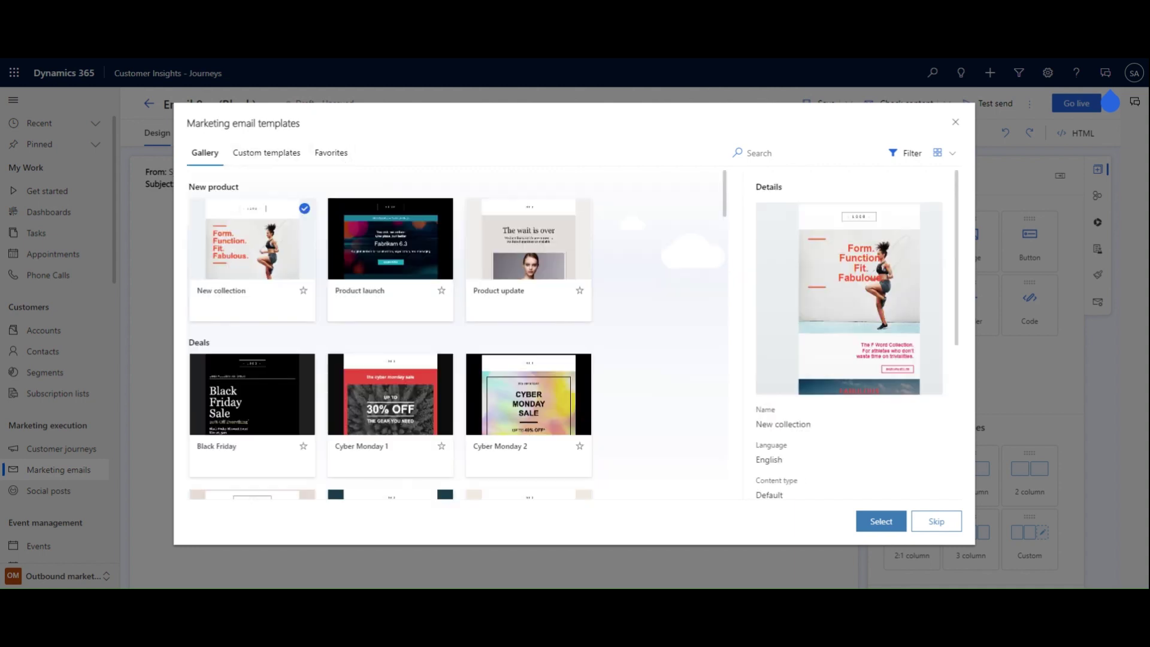
click(946, 527)
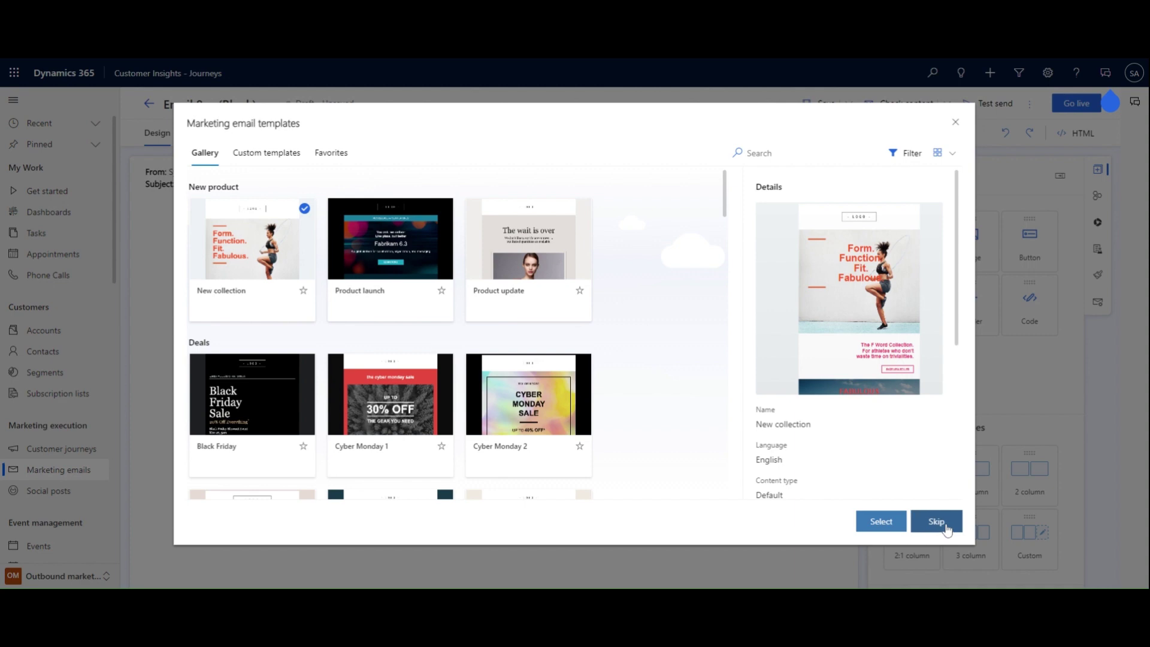
click(946, 528)
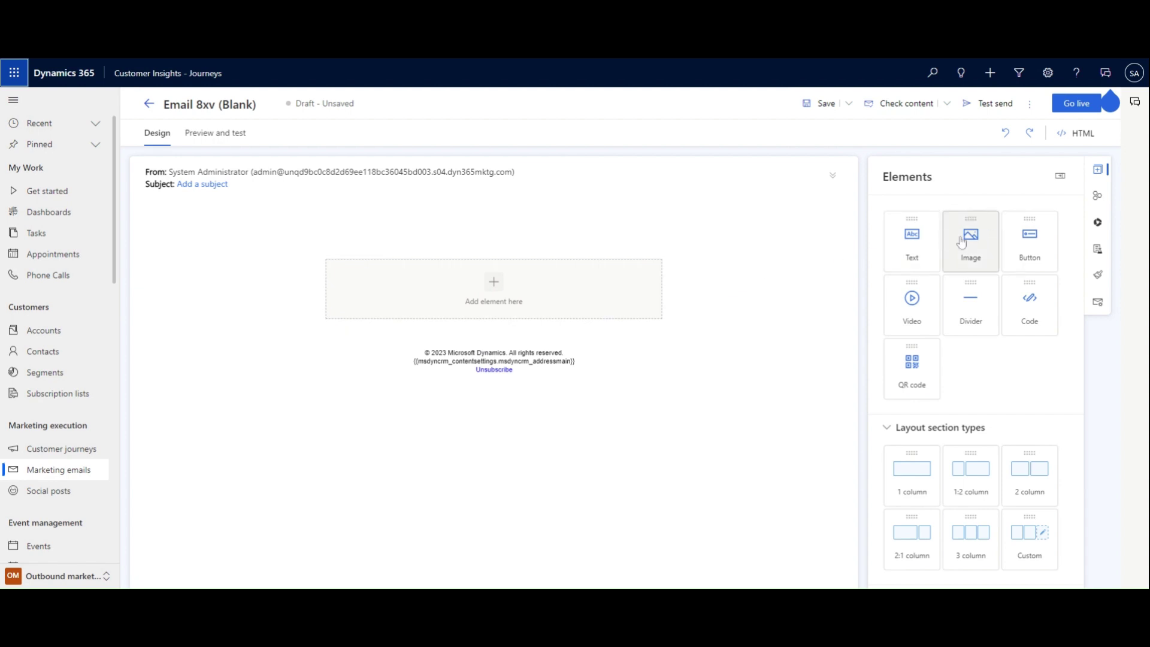
Add an image element to the empty body of the blank email.
drag(971, 235, 395, 293)
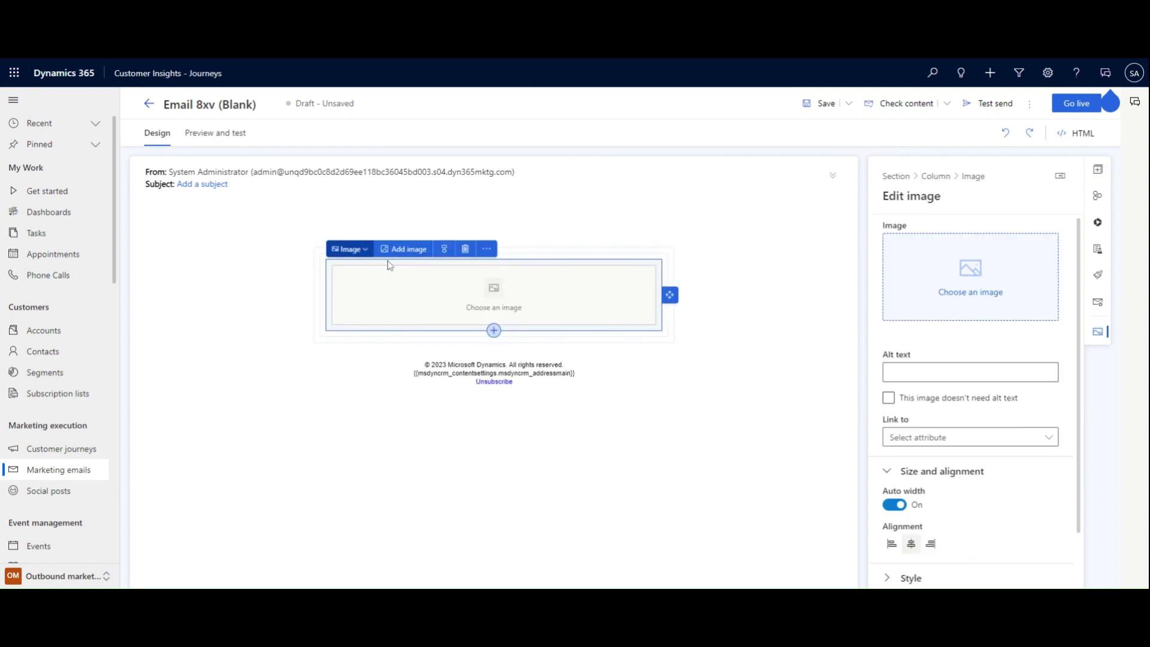
scroll(90, 334, down, 1)
scroll(89, 334, down, 4)
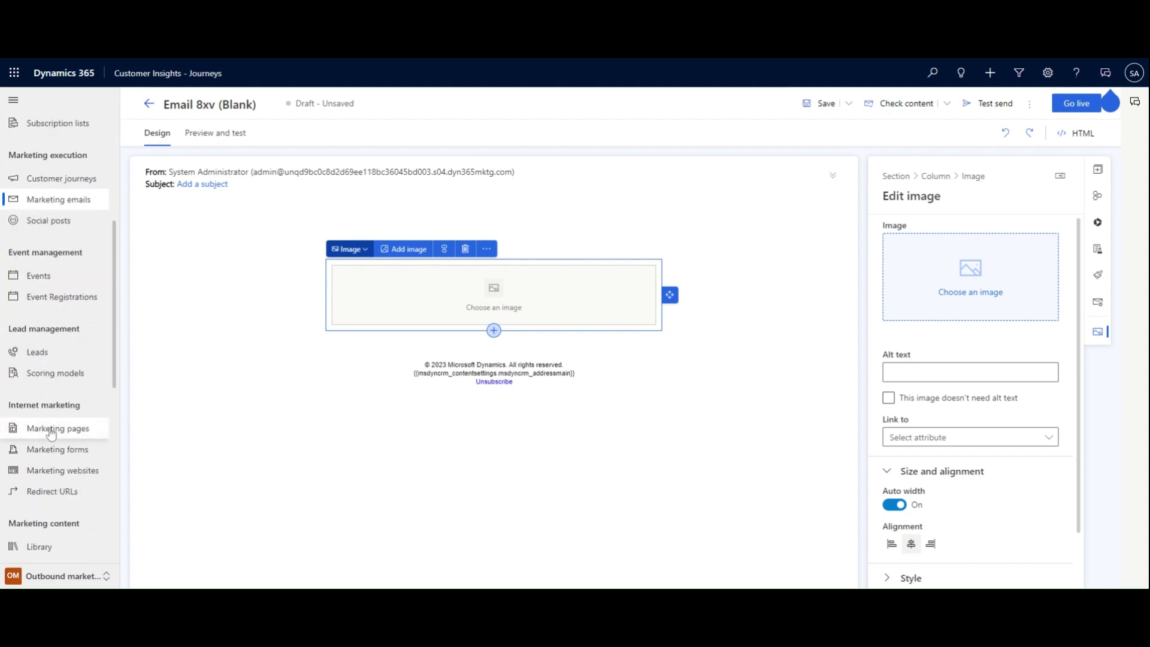
scroll(52, 416, down, 2)
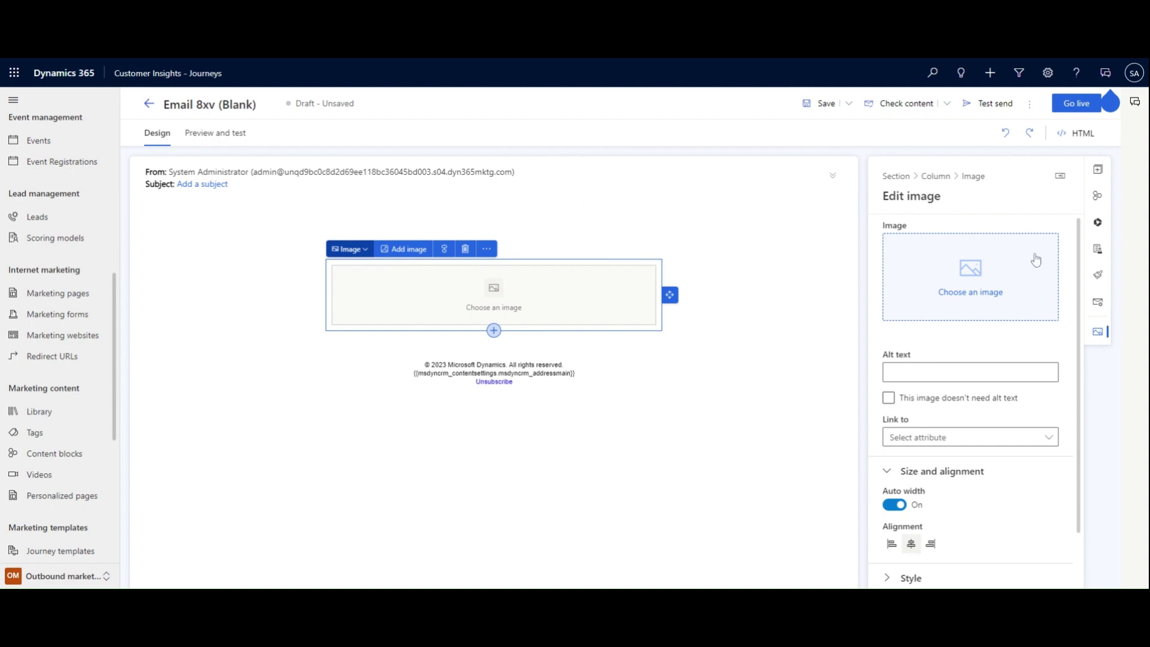
Choose the Abandoned cart topic in Content ideas and add the key point "Act now. This will be out of stock next month.".
click(1098, 224)
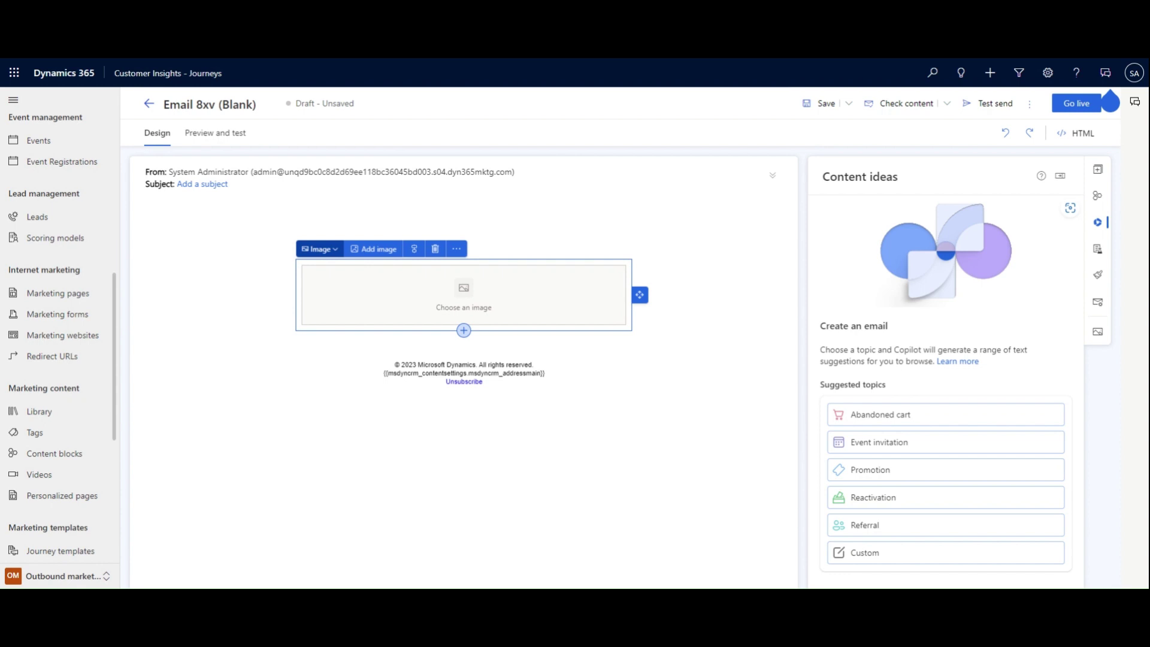
click(915, 414)
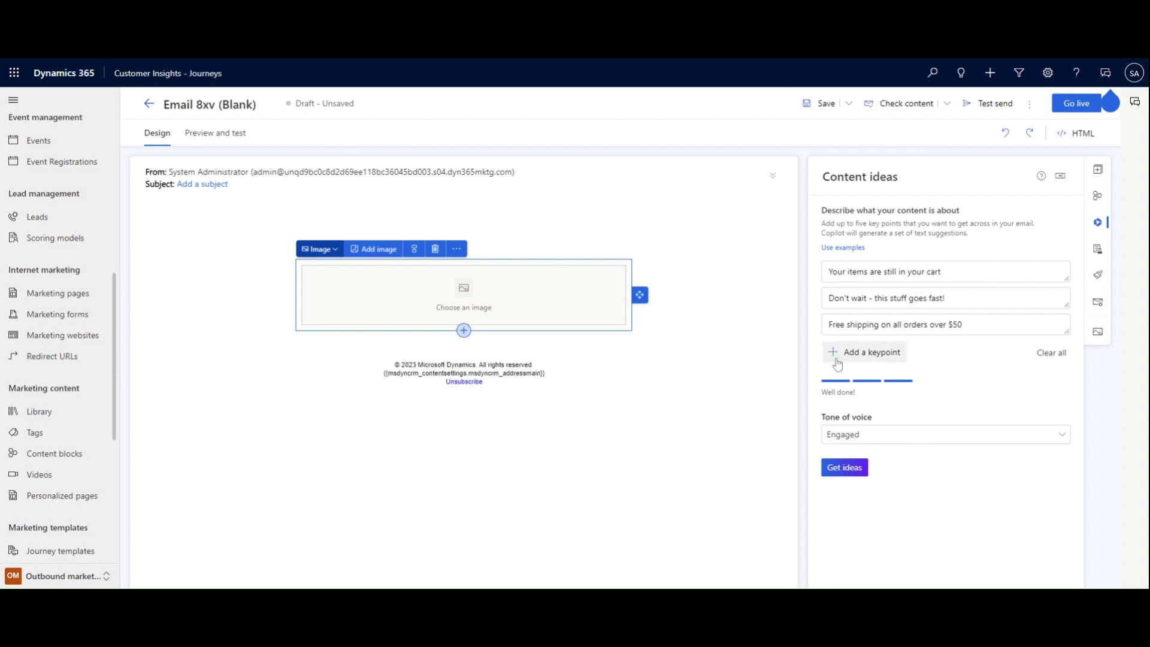
click(873, 353)
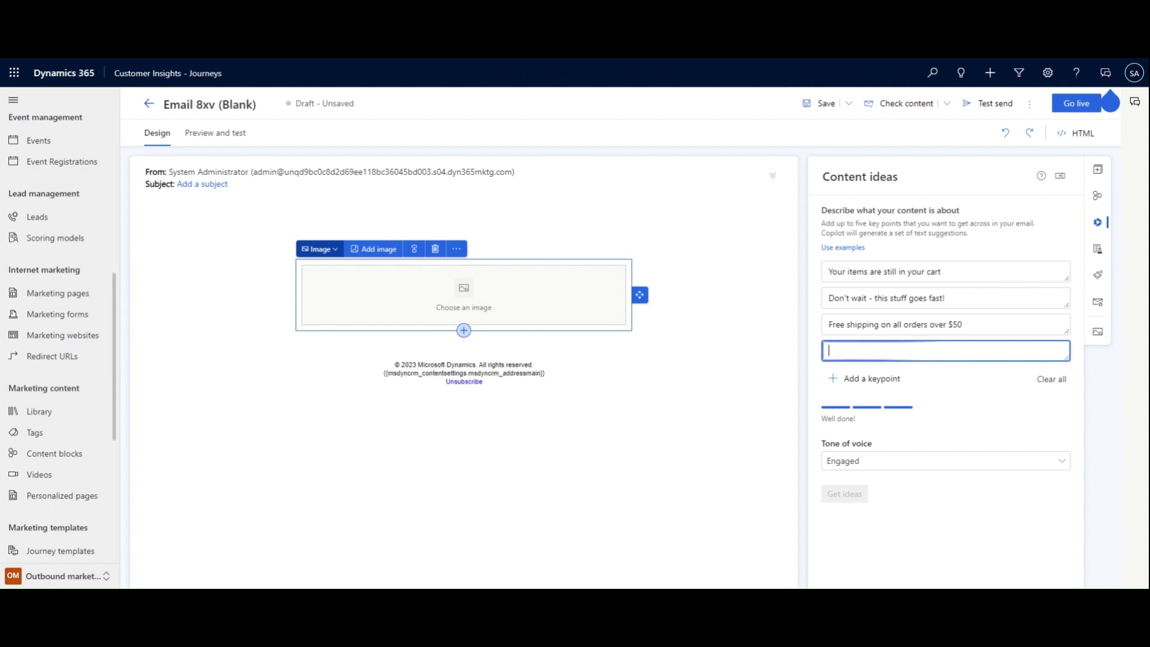
text(Act now.)
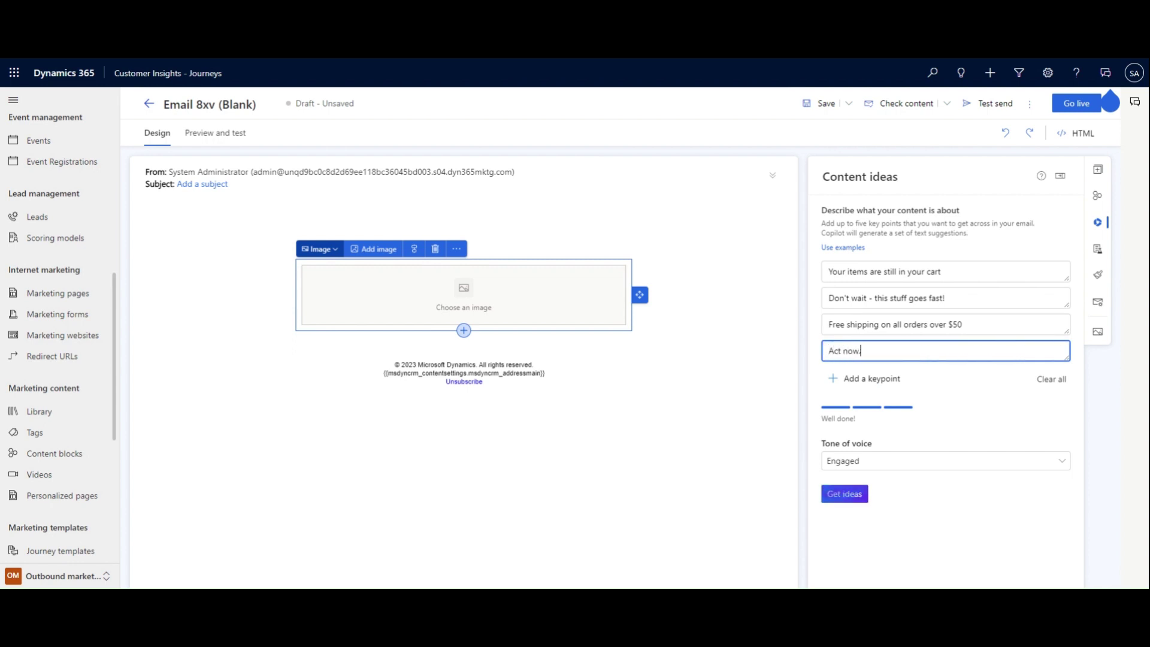
text( This will be)
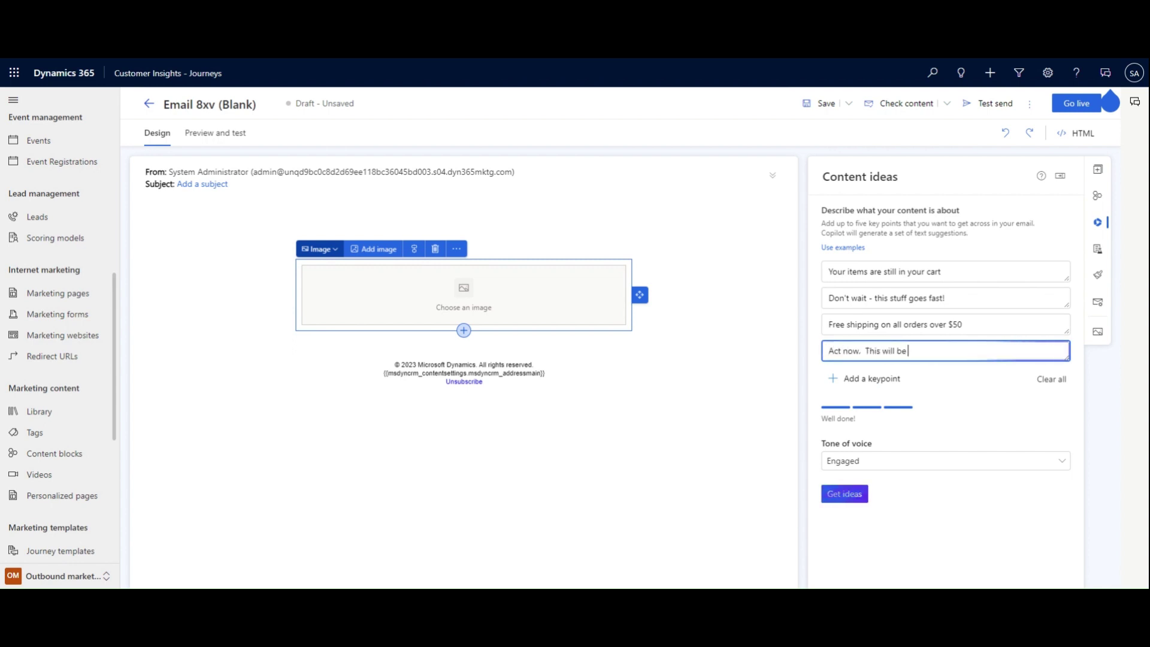
text( out of stock )
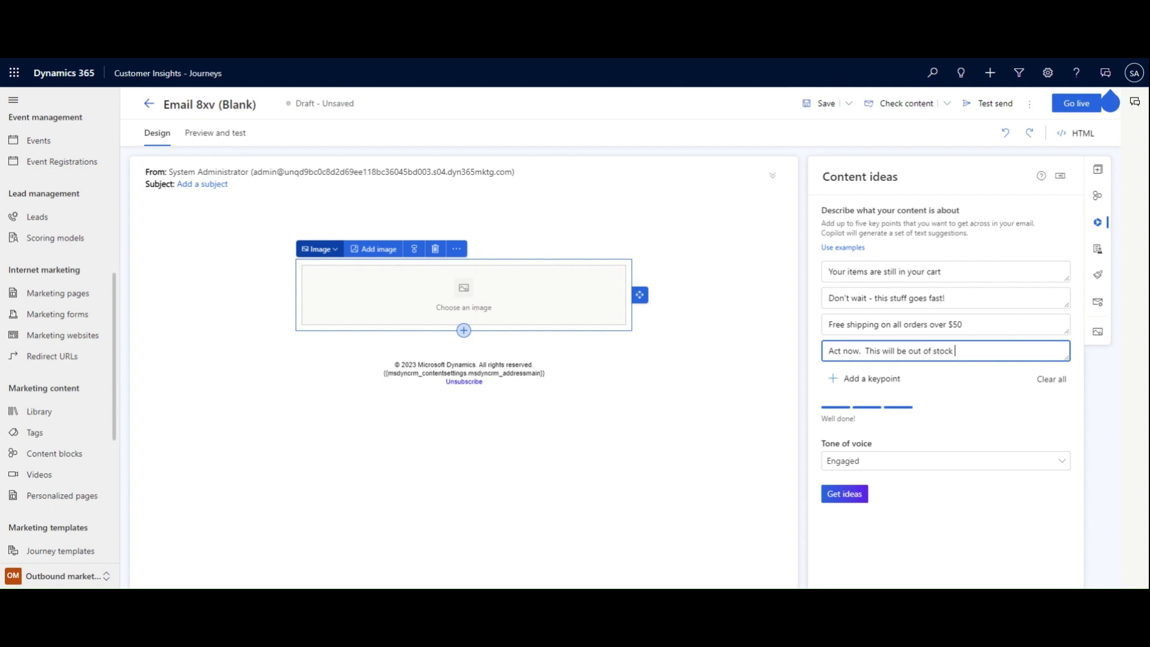
text(next month.)
click(946, 399)
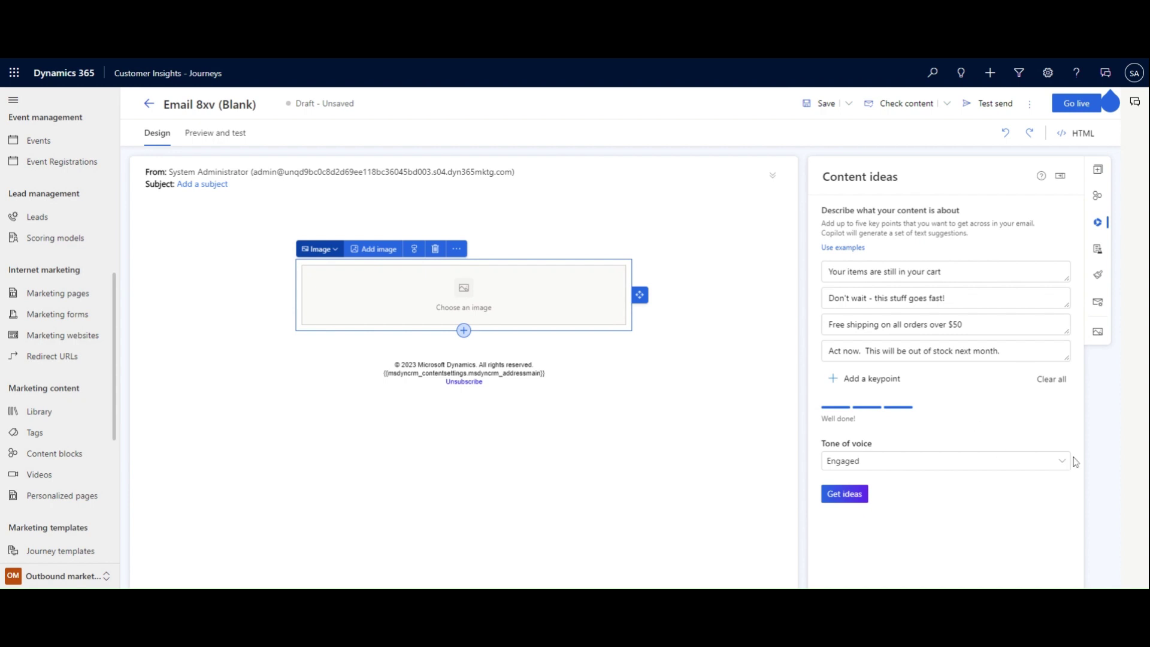
Review the tone of voice options for the content ideas, keeping Engaged selected.
click(1056, 466)
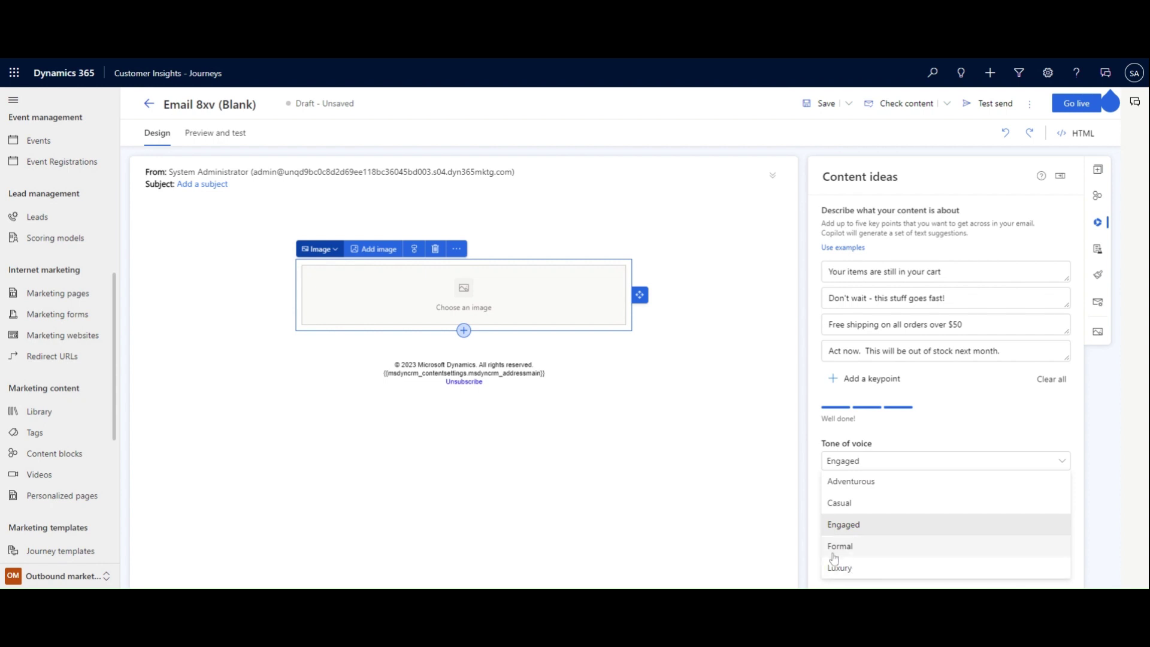
click(937, 435)
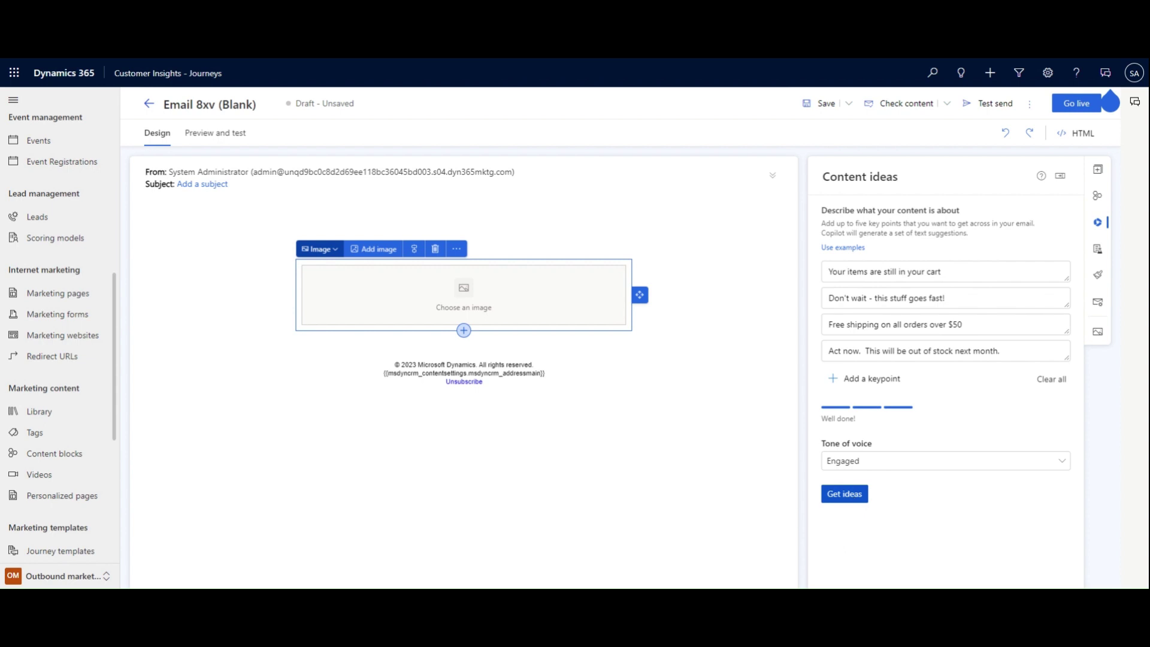
Generate content ideas from the four key points in the Engaged tone, browse the suggestions, and request more ideas.
click(853, 497)
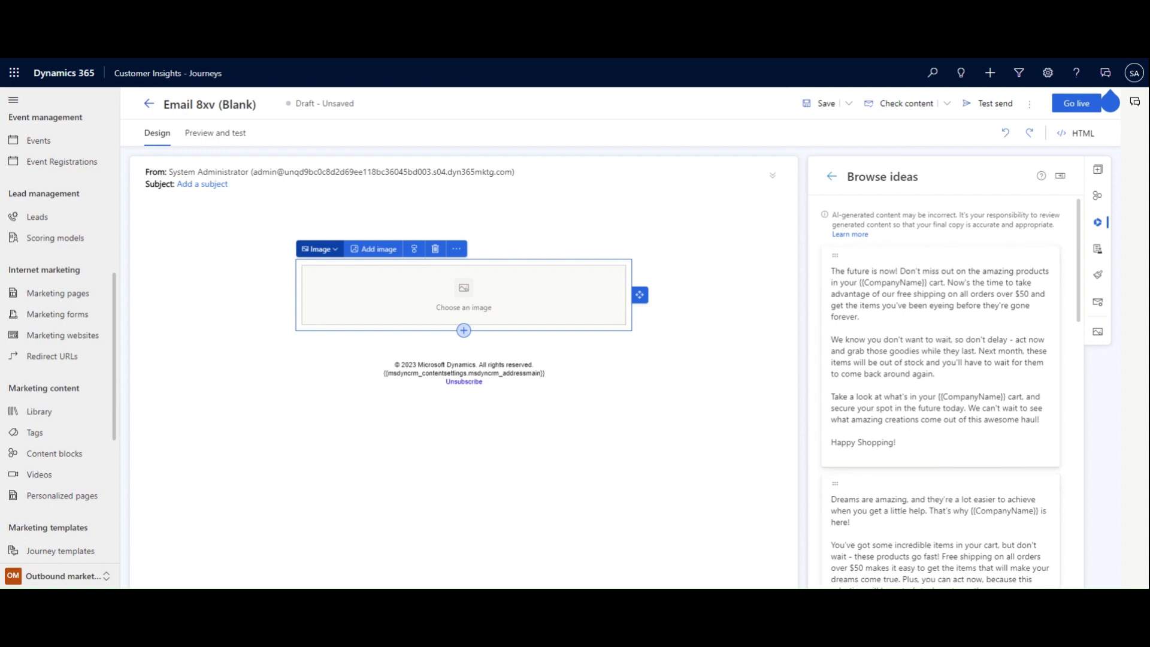
mouse_move(863, 434)
scroll(941, 390, down, 15)
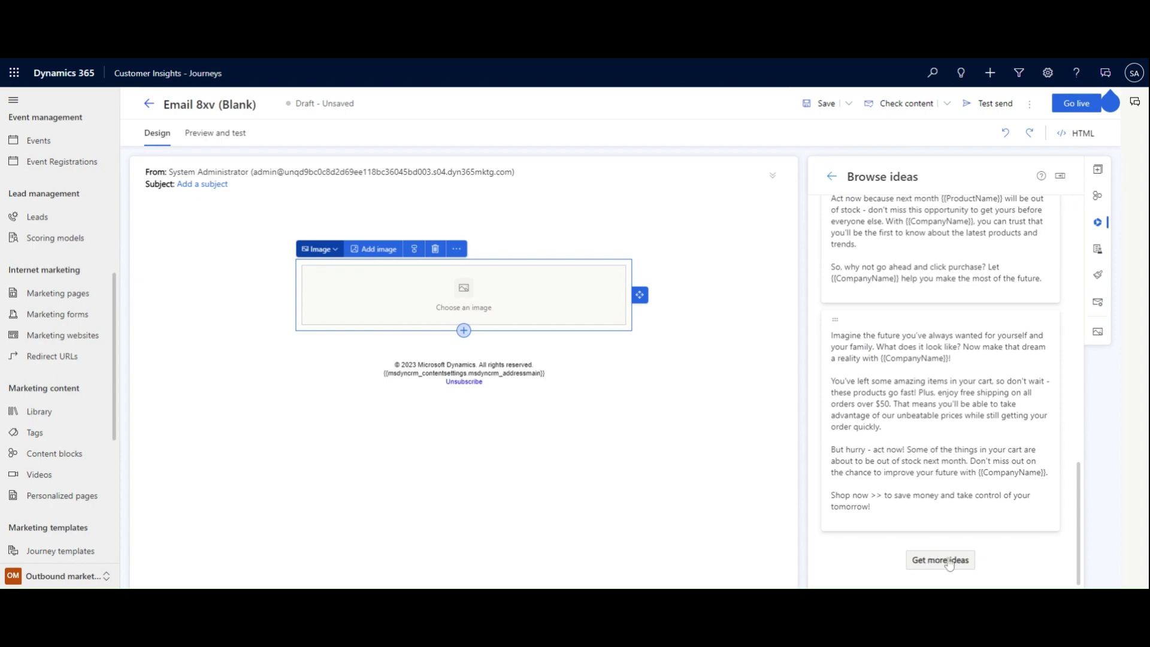
click(950, 564)
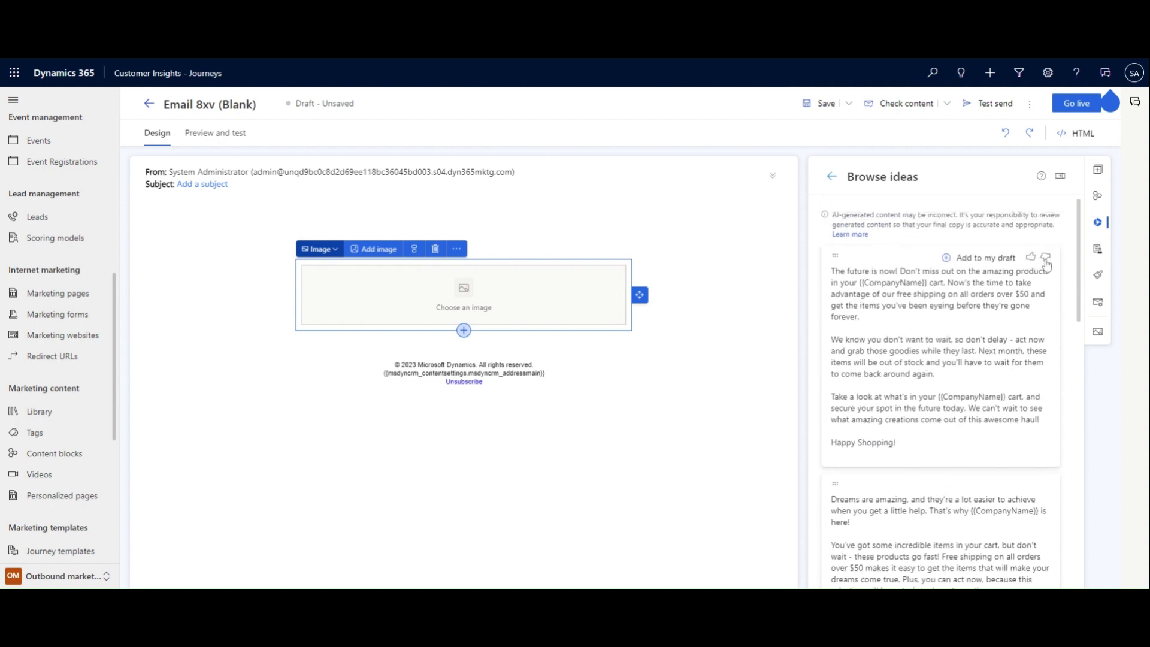
Add the first suggested text, beginning "The future is now!", to the email draft above the image element.
click(967, 264)
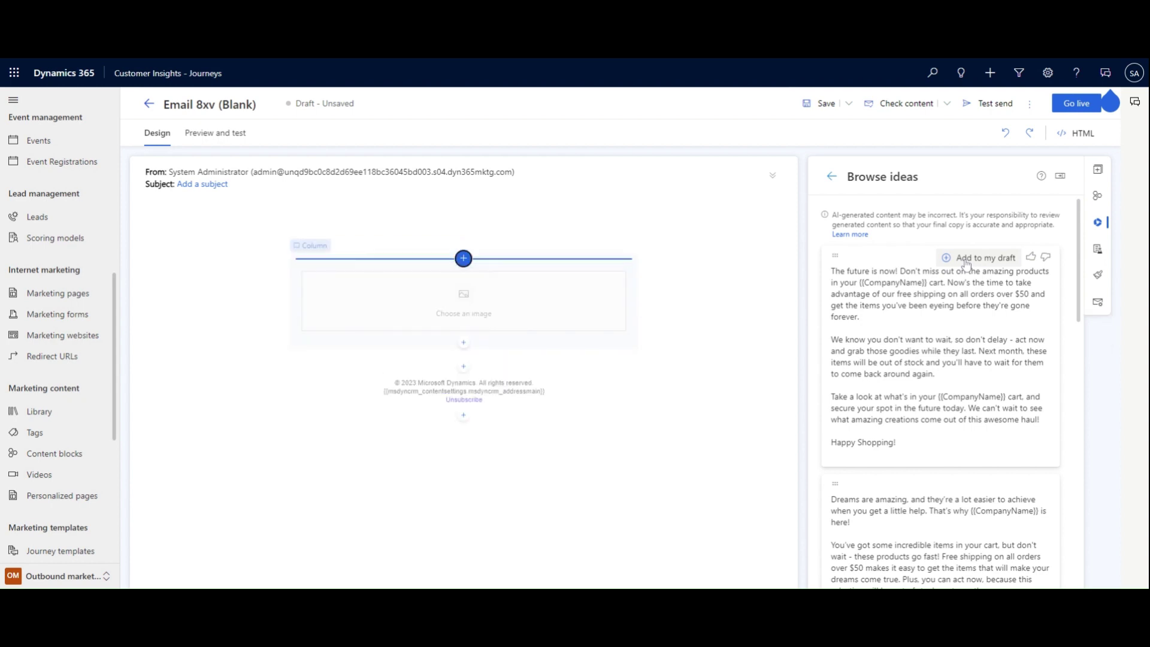
click(464, 259)
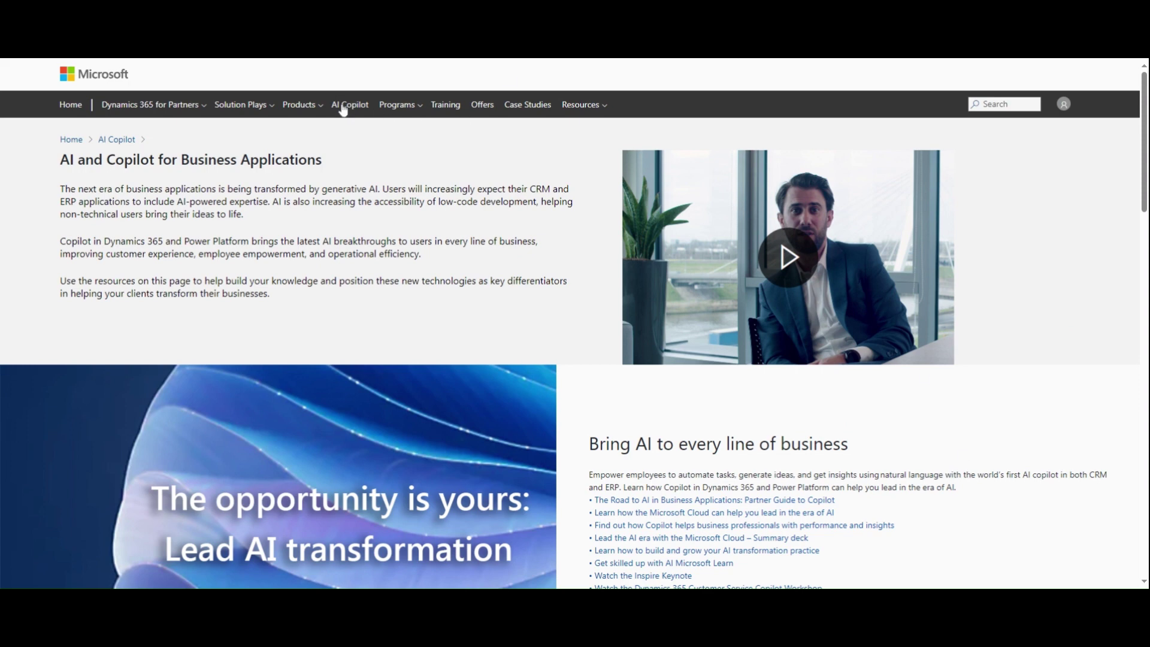
On Microsoft's AI and Copilot for Business Applications page, look through the resources down to the Copilot for CRM demos and videos.
scroll(344, 109, down, 5)
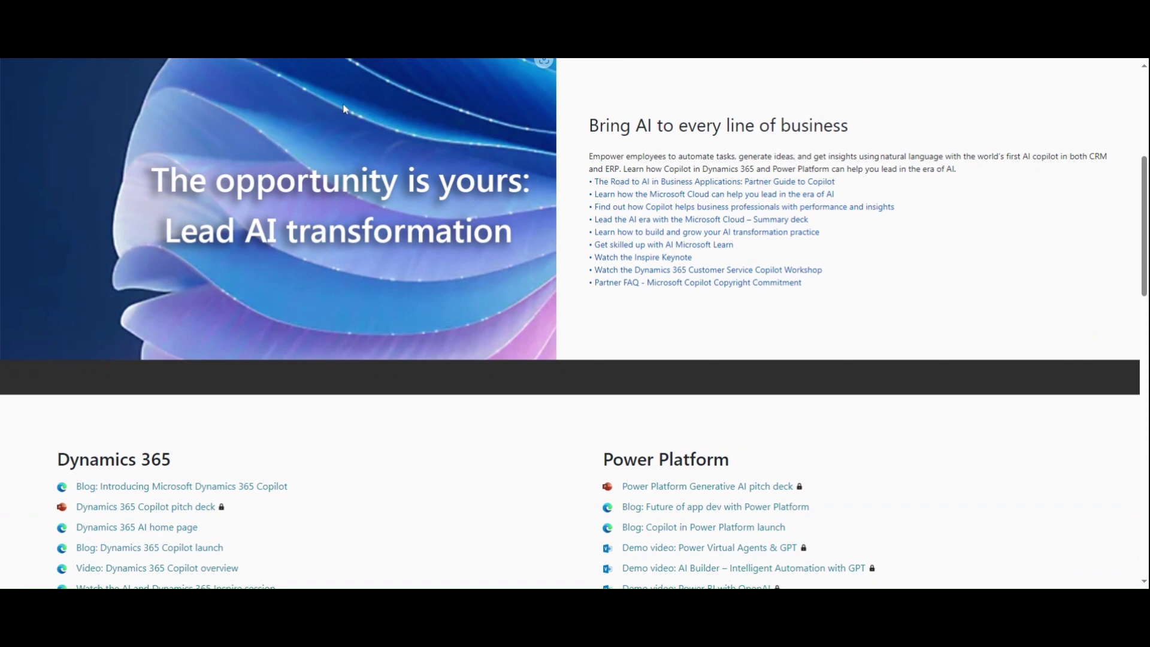
scroll(345, 108, down, 1)
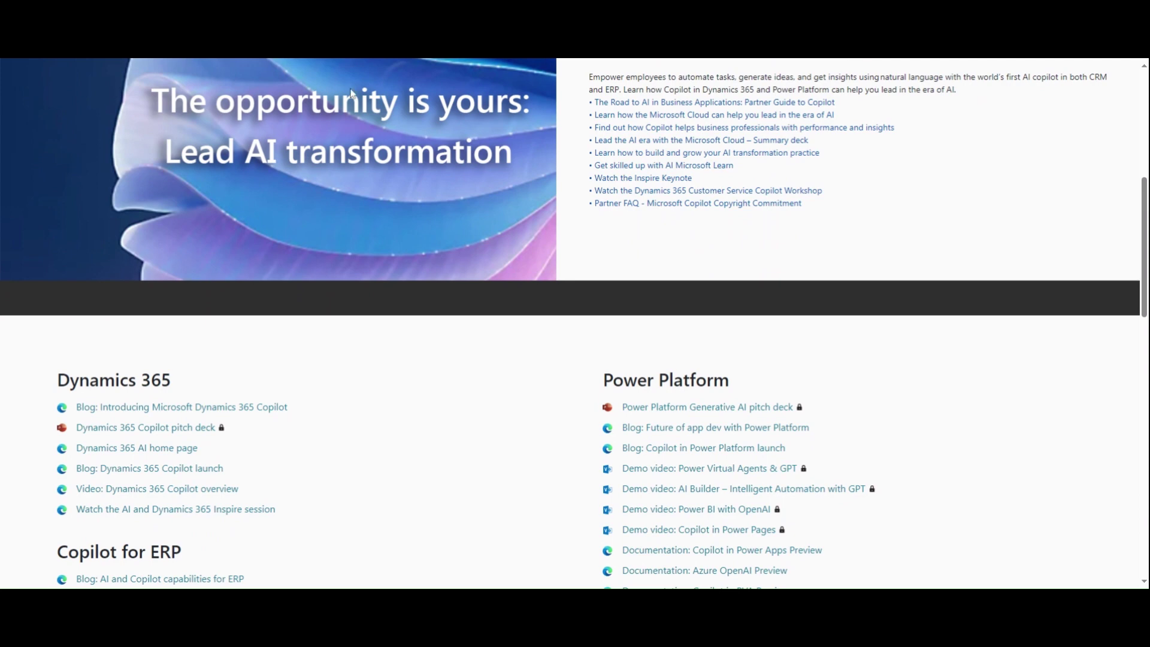
scroll(527, 305, down, 8)
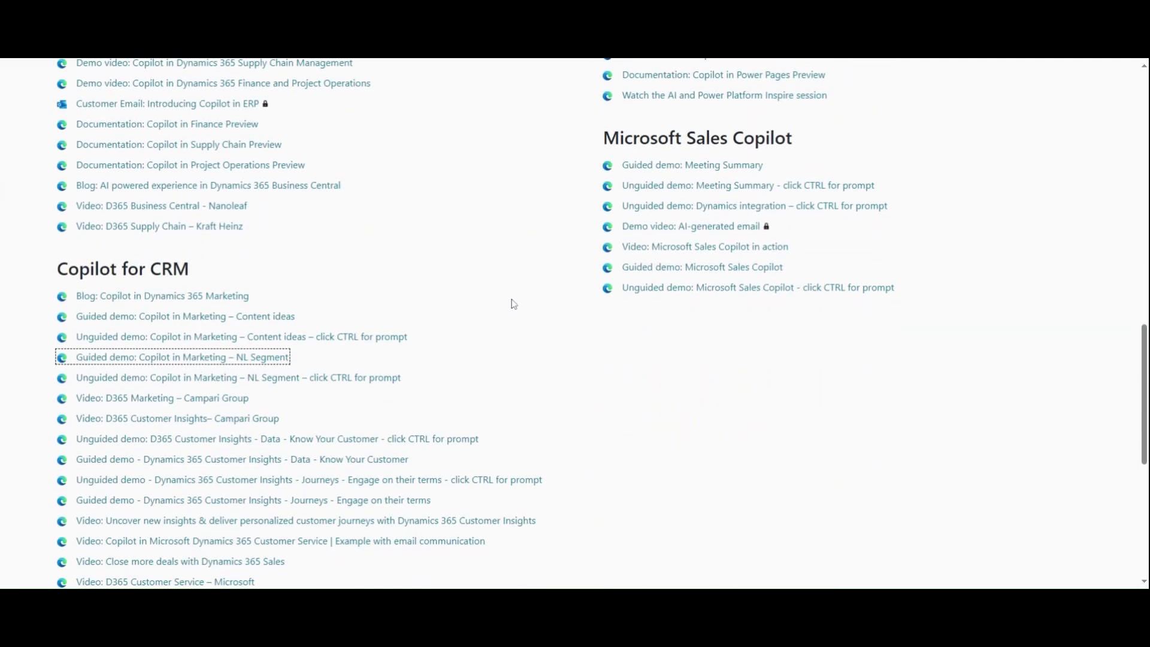
scroll(637, 406, down, 4)
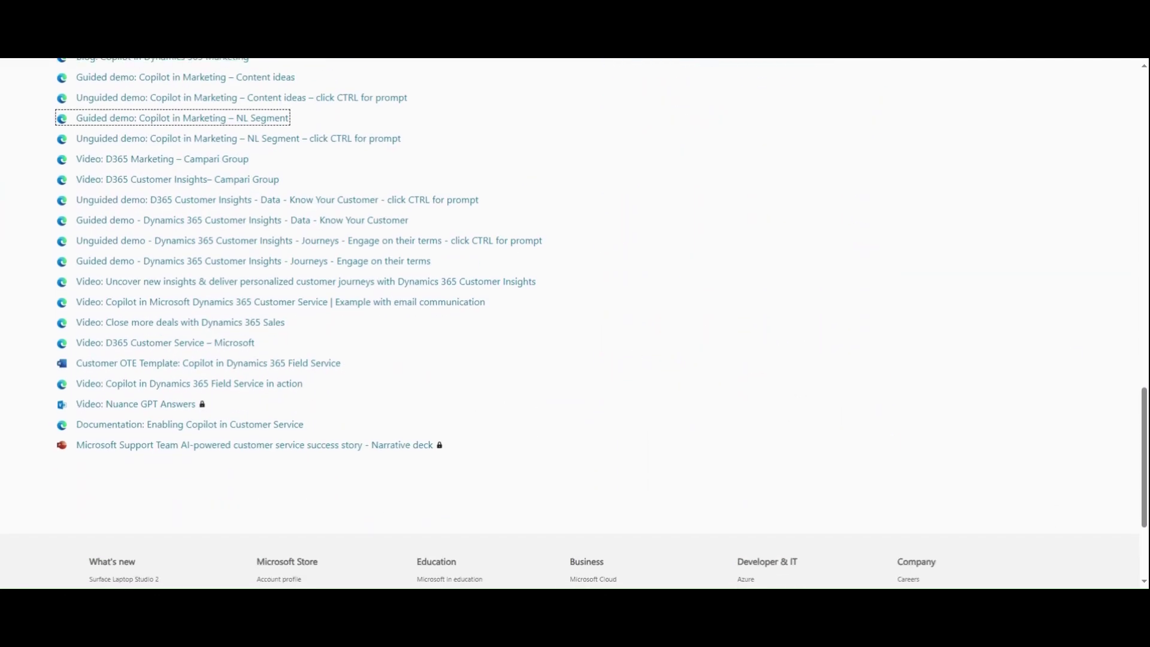